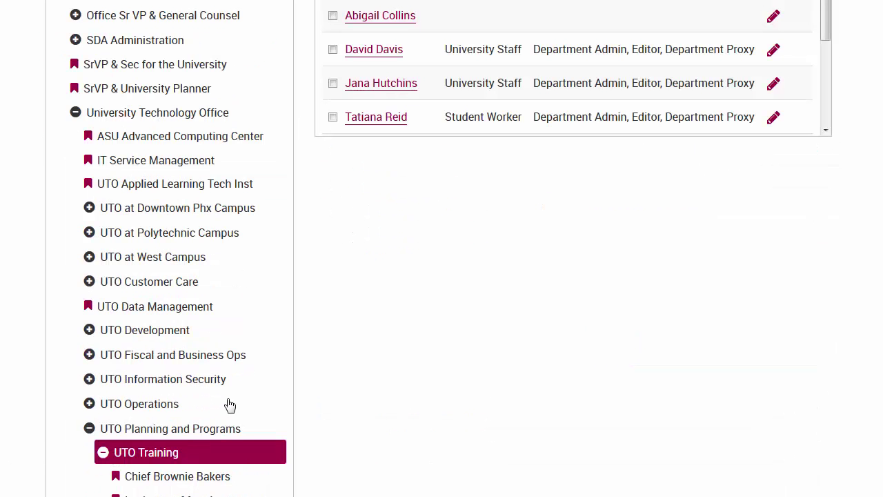
Step: Search for the employee by full name and add the matching person to UTO Training
scroll(666, 384, "up", 3)
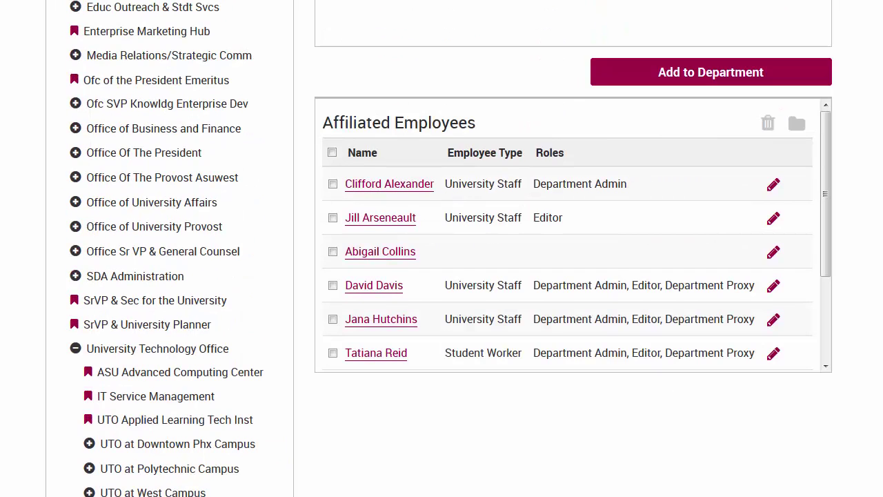
scroll(549, 115, "up", 2)
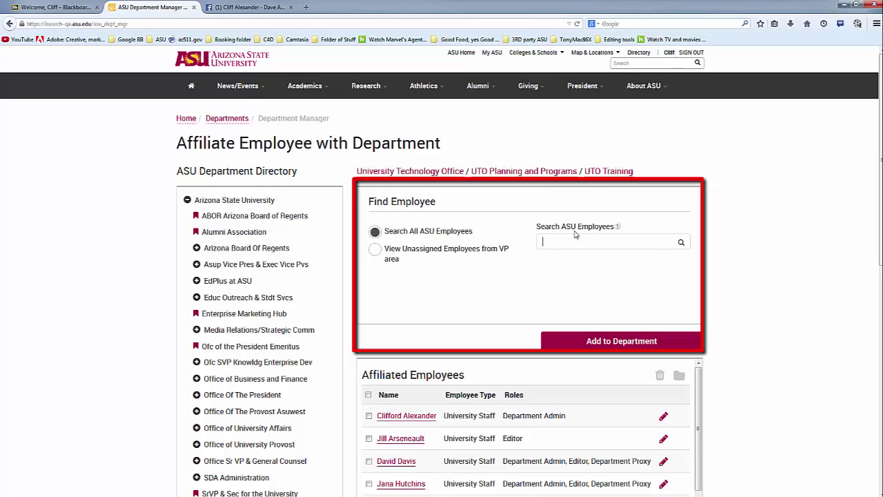
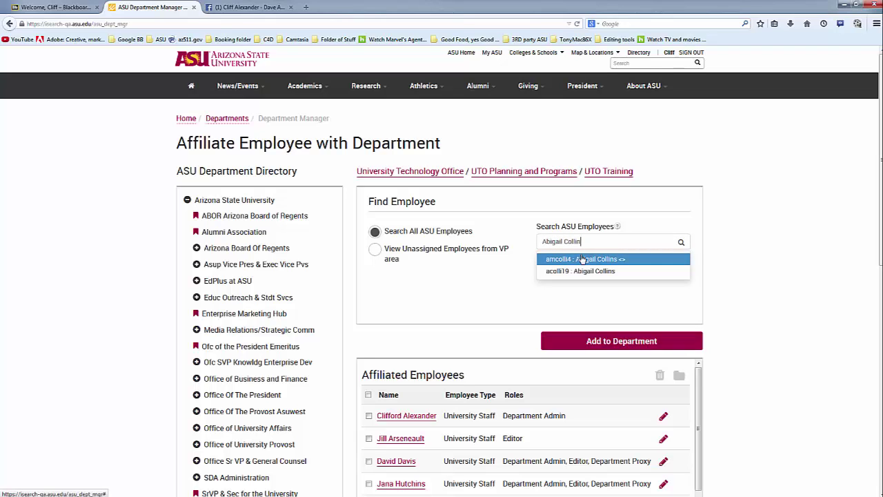
left_click(581, 259)
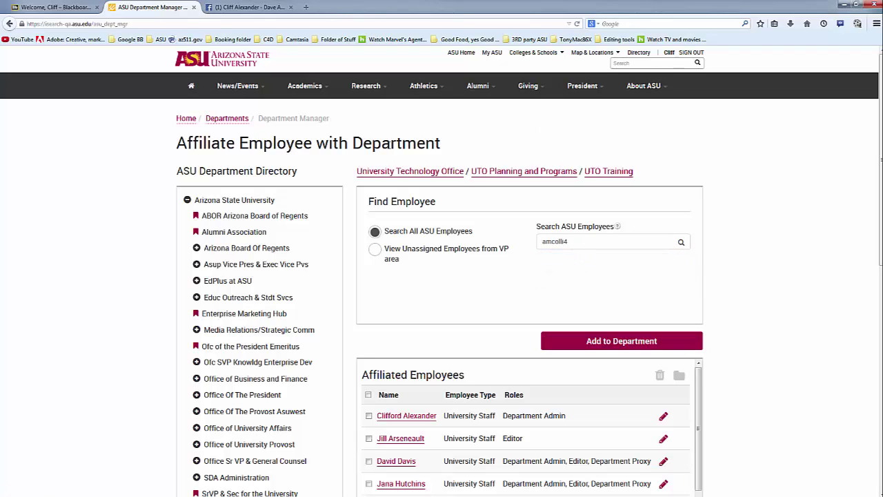
left_click(620, 341)
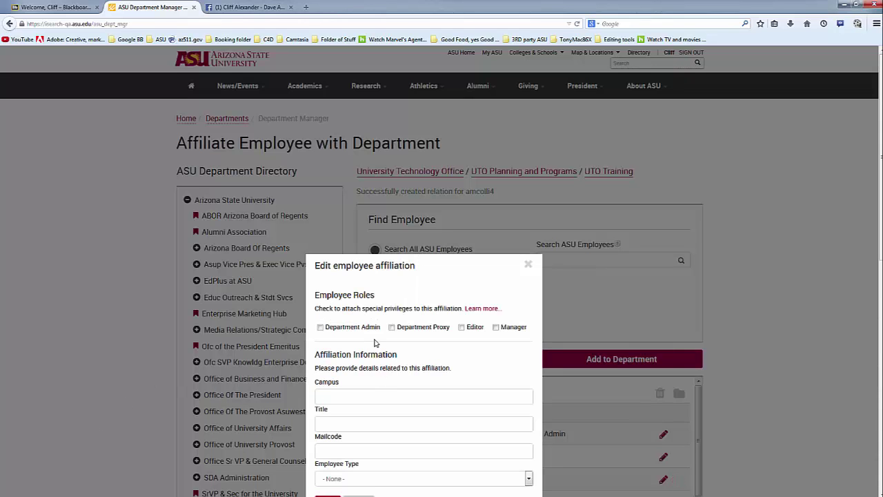
Step: Give the new employee Department Admin, Tempe campus, business-analyst title, mailcode 0101, University Staff type, and save
left_click(320, 327)
scroll(472, 351, "down", 2)
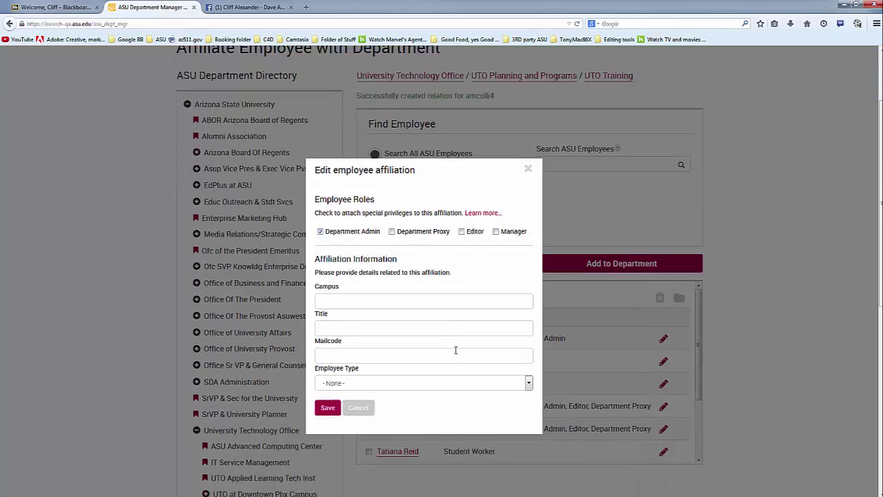
left_click(429, 291)
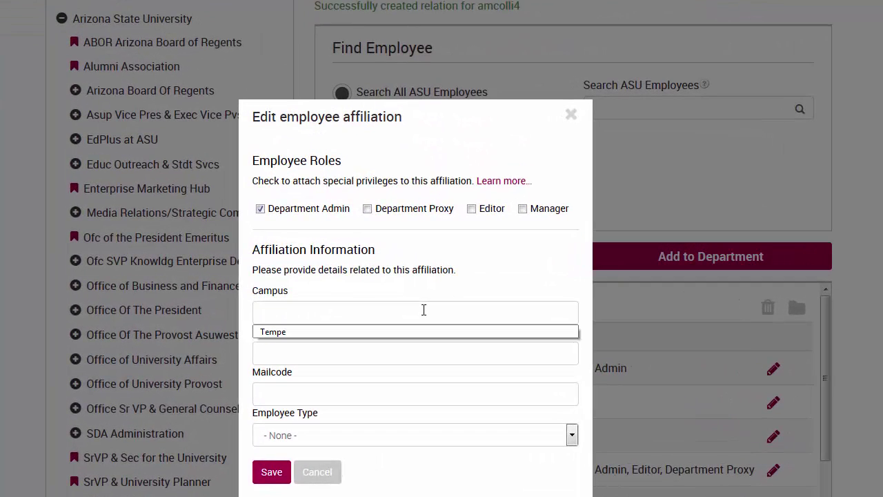
key("Down")
key("Tab")
key("Down")
key("Return")
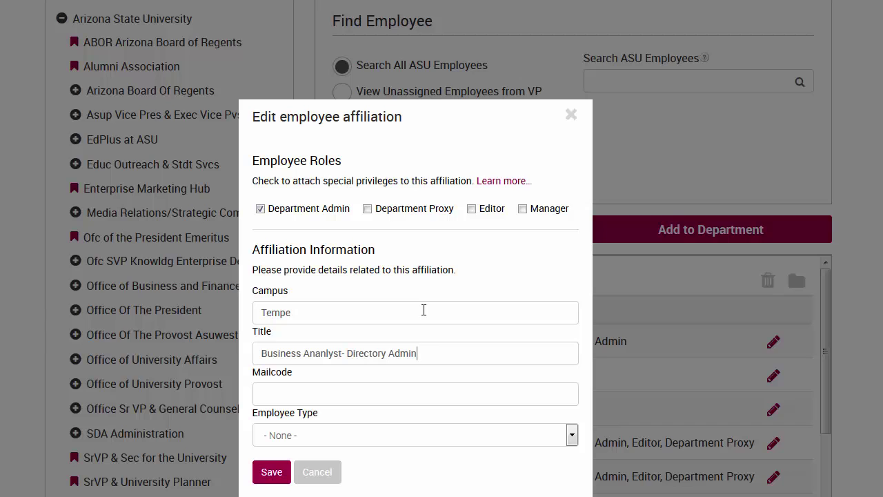
key("Down")
key("Return")
key("Tab")
key("Down")
key("Down")
key("Down")
key("Down")
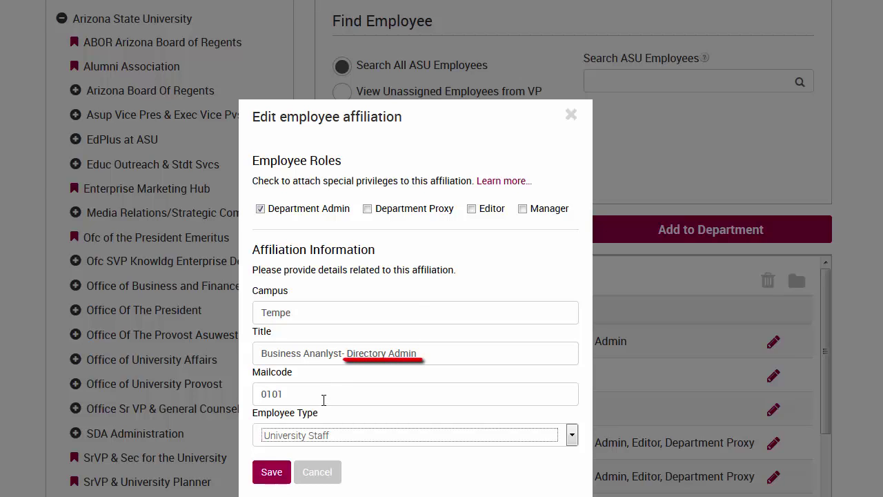
left_click(272, 471)
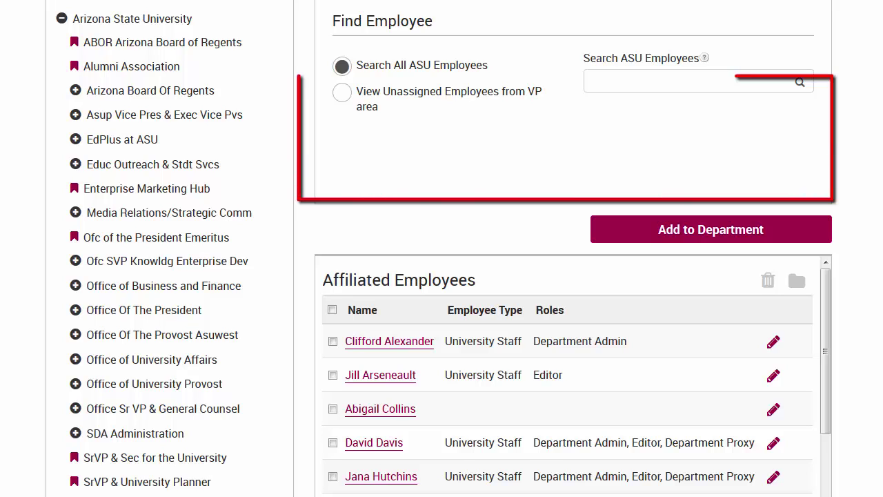
Step: Switch to viewing unassigned VP-area employees and tick the newly added employee's row
left_click(345, 94)
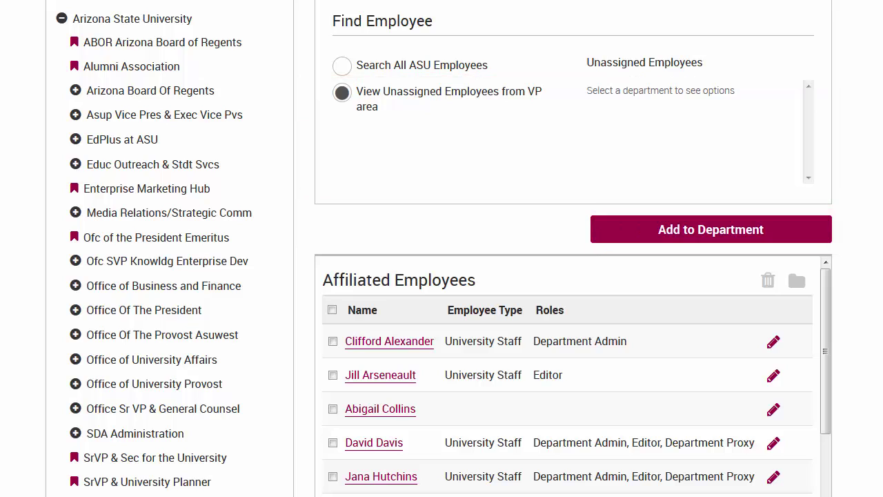
left_click(333, 410)
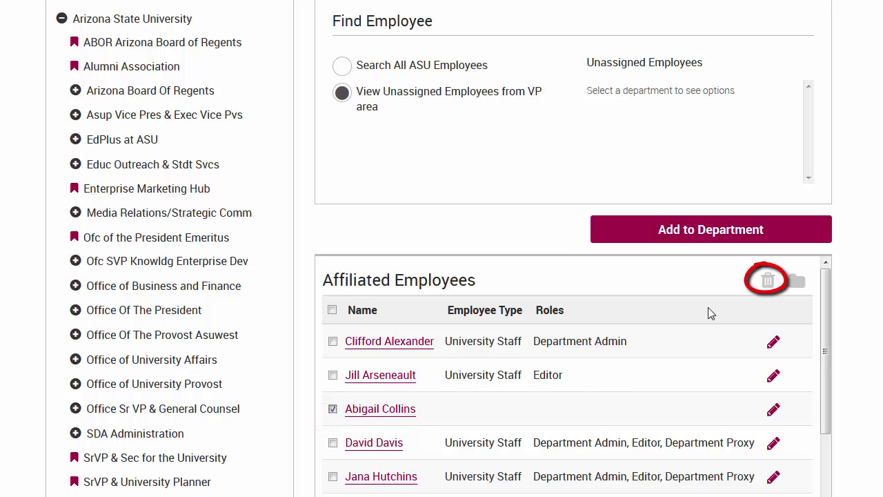
Step: Delete the ticked employee from UTO Training and confirm with Remove all
left_click(769, 282)
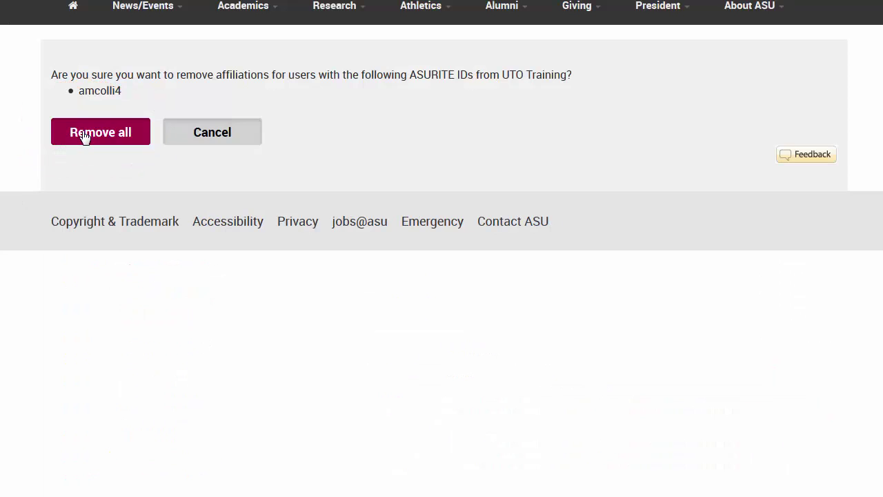
left_click(84, 133)
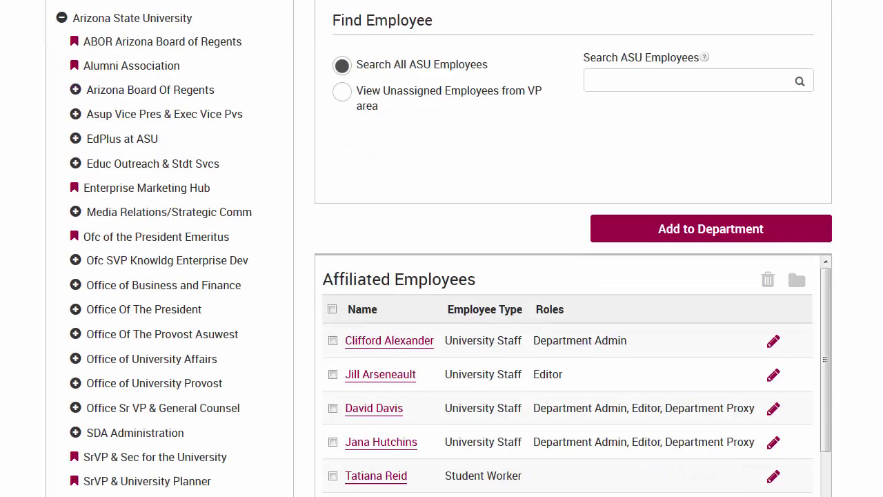
scroll(441, 248, "down", 3)
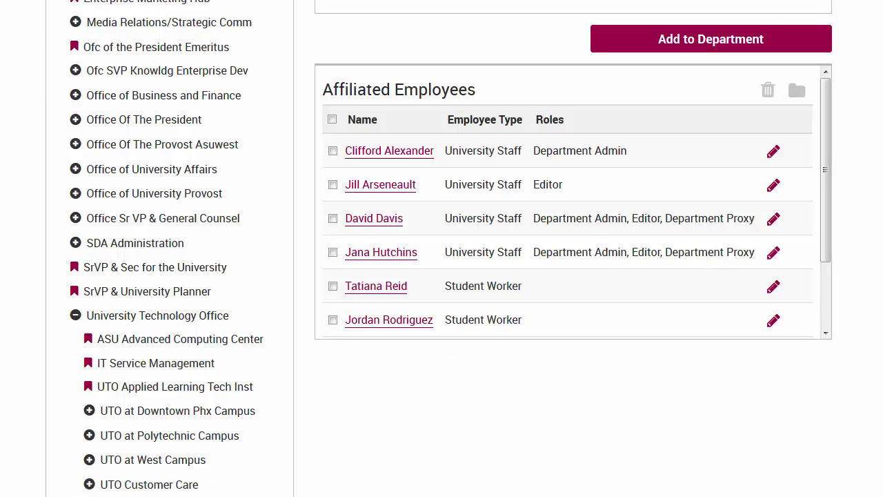
Step: Move the first Student Worker into the In charge of frosting sub-department
left_click(332, 286)
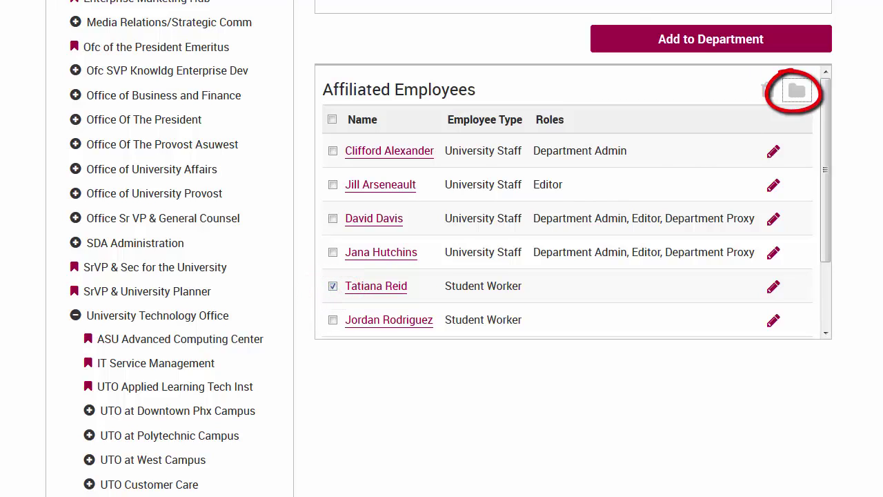
left_click(796, 91)
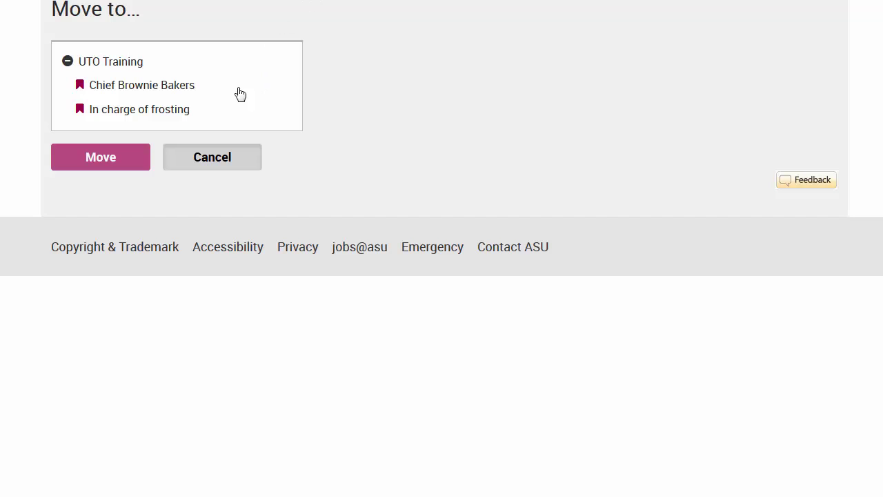
left_click(107, 118)
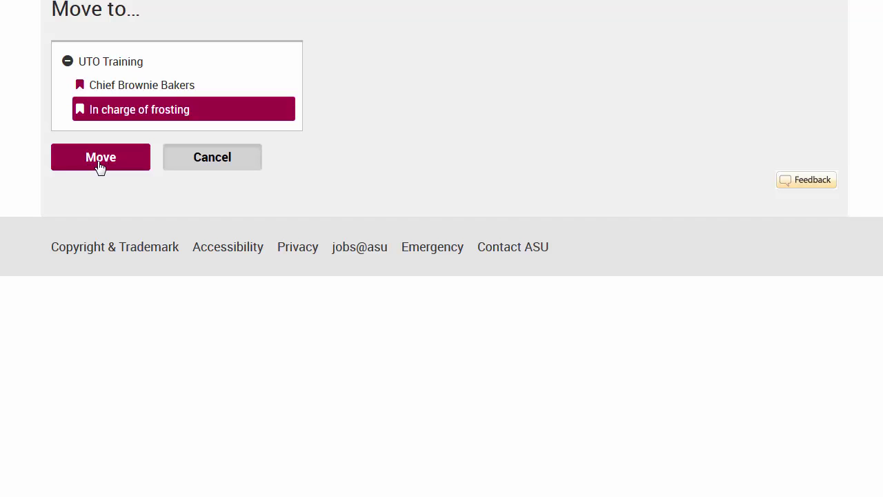
left_click(100, 165)
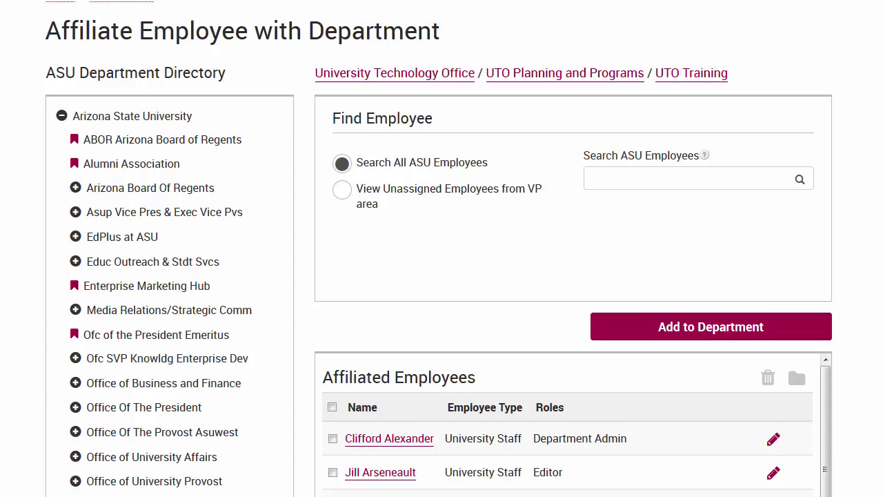
Step: Add the Editor role to the Department-Admin-only employee and save the affiliation
scroll(442, 249, "down", 3)
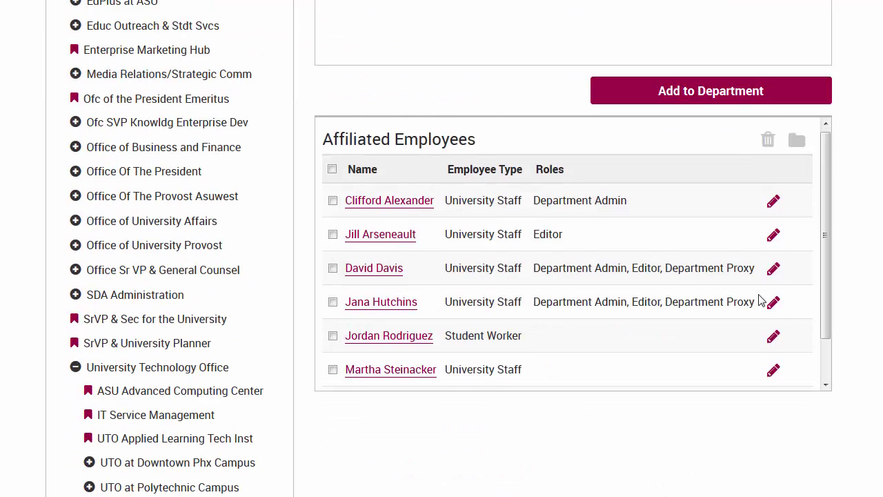
scroll(759, 300, "down", 1)
scroll(758, 300, "up", 1)
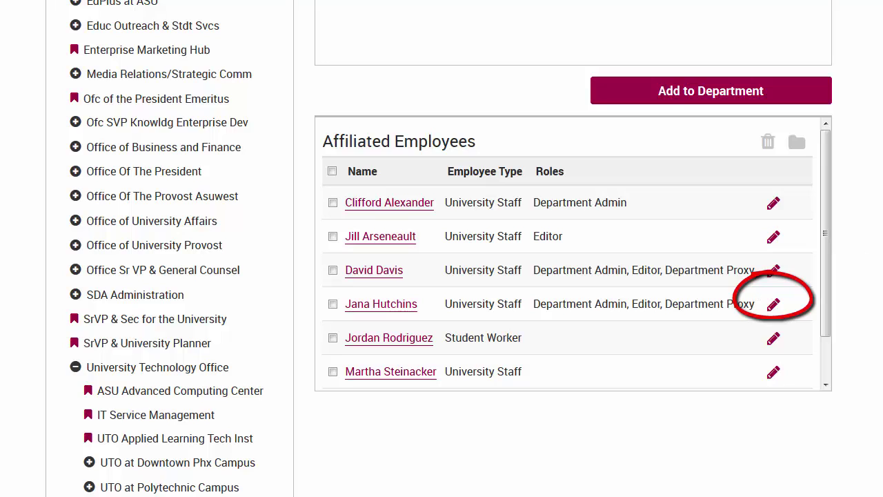
left_click(773, 202)
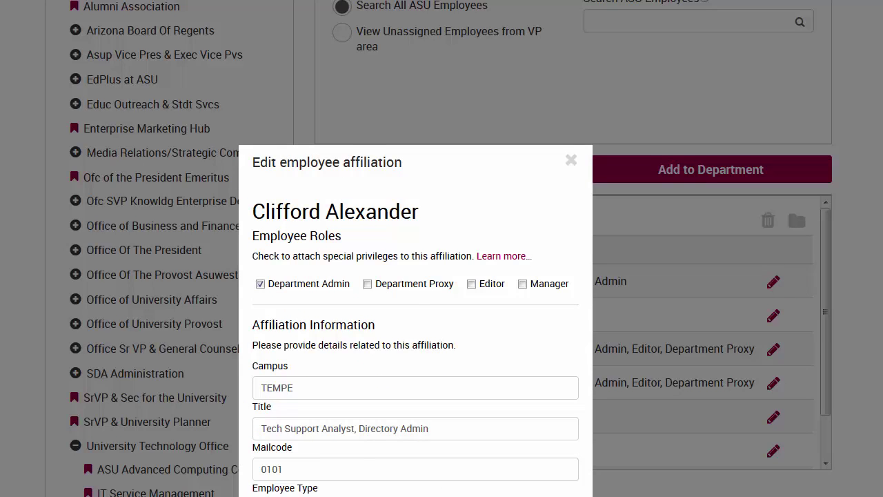
scroll(667, 189, "down", 3)
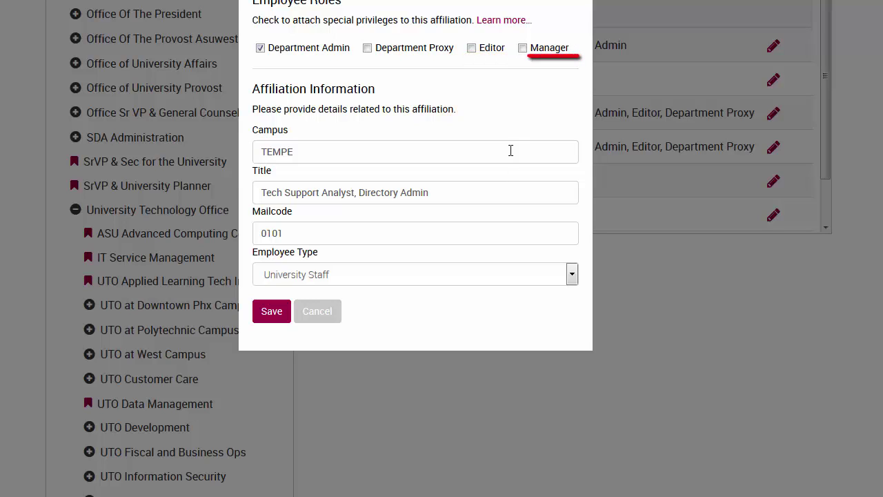
left_click(471, 48)
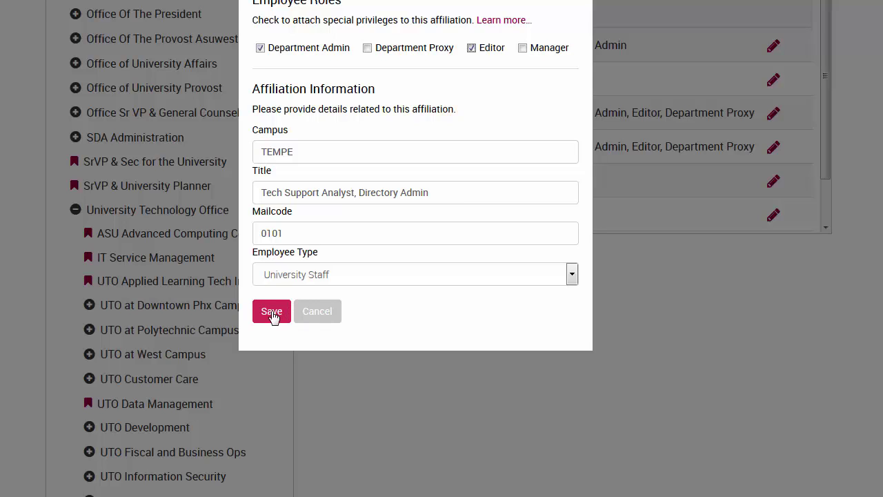
left_click(273, 313)
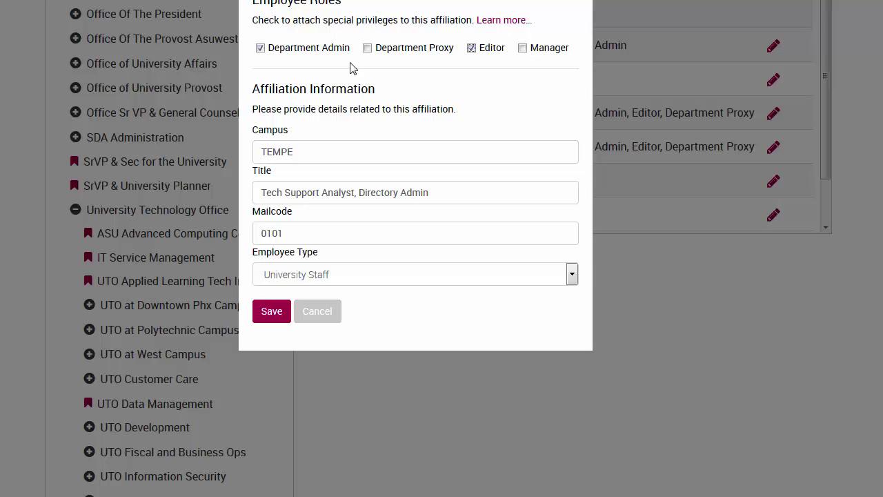